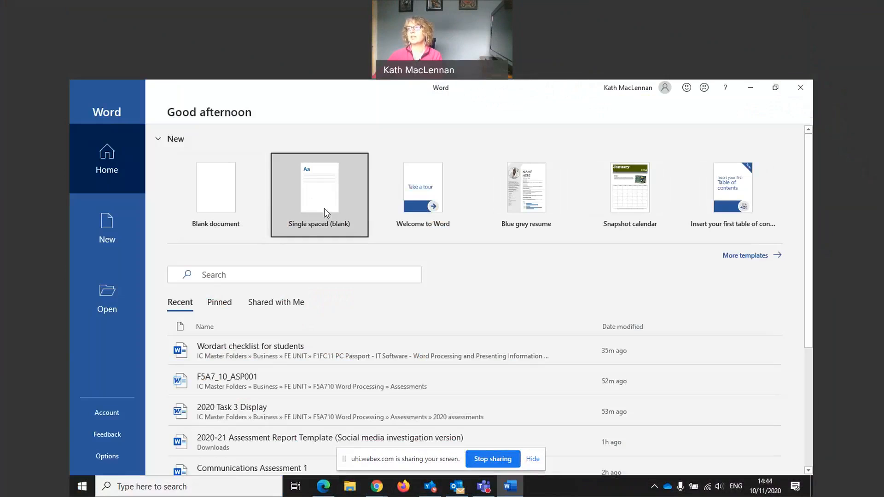
Create a new document from the Single spaced (blank) template.
click(324, 208)
click(508, 405)
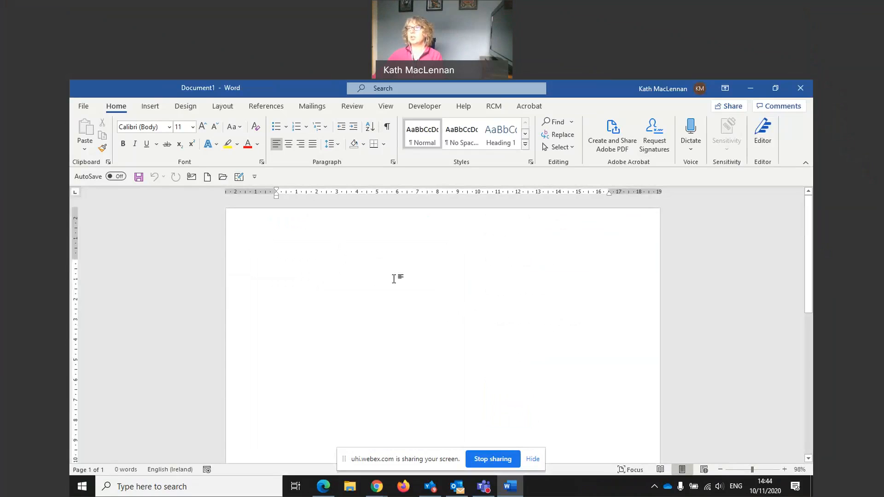
Insert WordArt in the blue gradient style with reflection, reading "Learning with" followed by the presenter's capitalised first name.
click(150, 107)
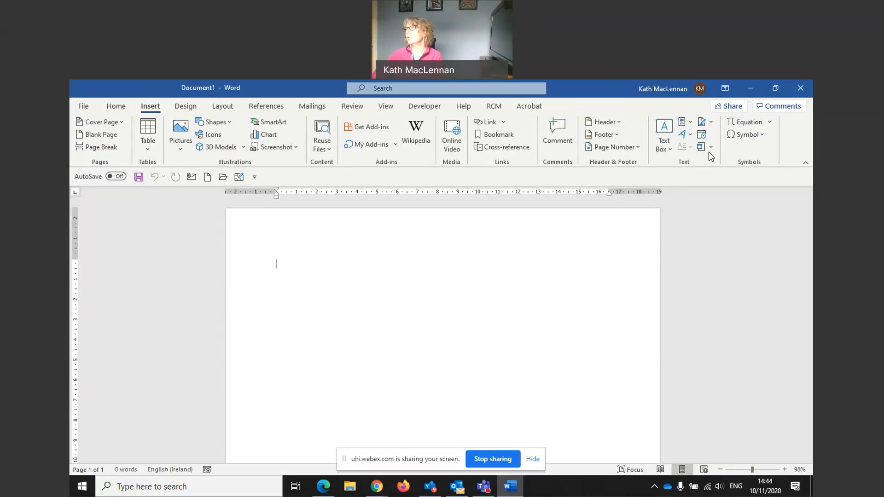
click(690, 137)
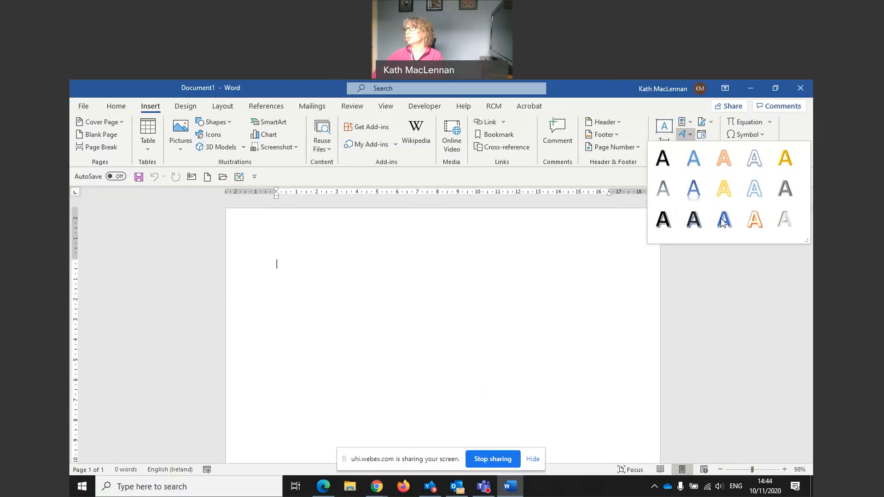
click(699, 195)
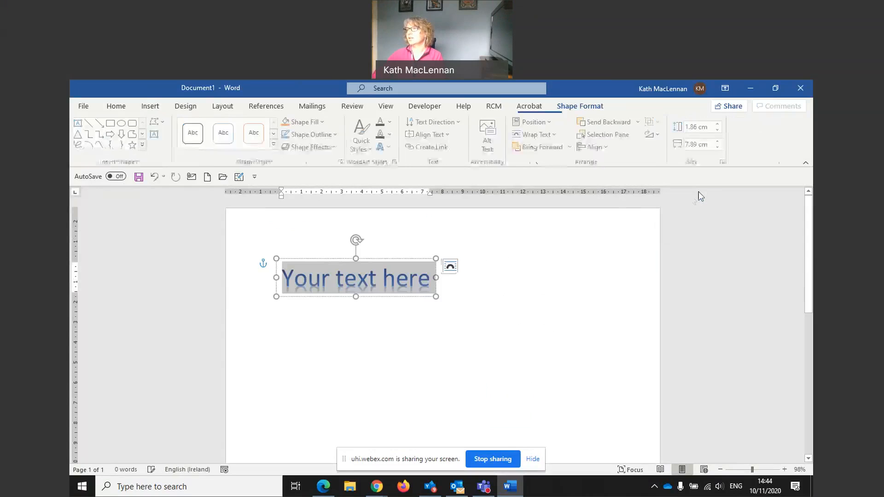
text(L)
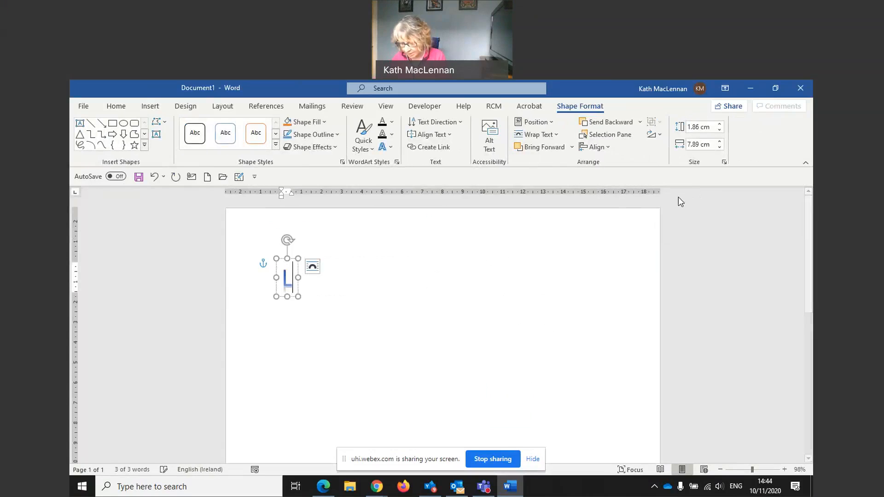
text(earning with kath)
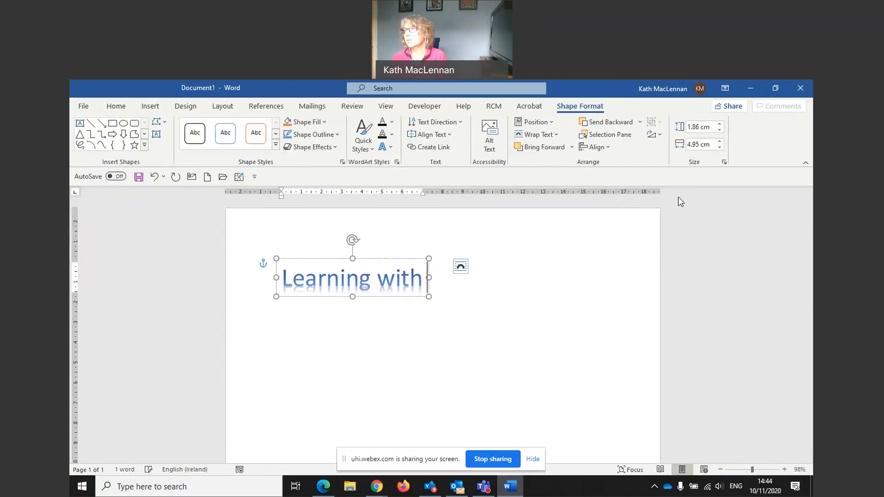
key(BackSpace)
key(BackSpace)
key(BackSpace)
key(BackSpace)
text(Kath)
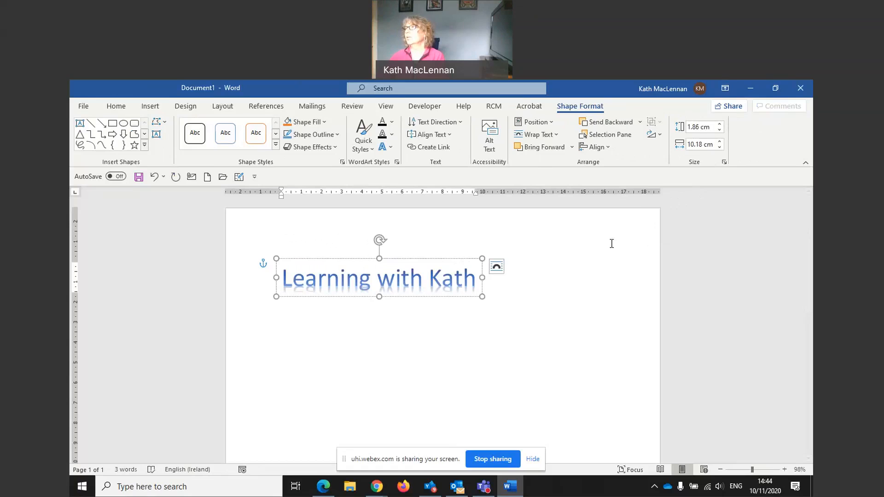
Position the WordArt title at the top centre of the page with text wrapping.
click(493, 300)
click(445, 277)
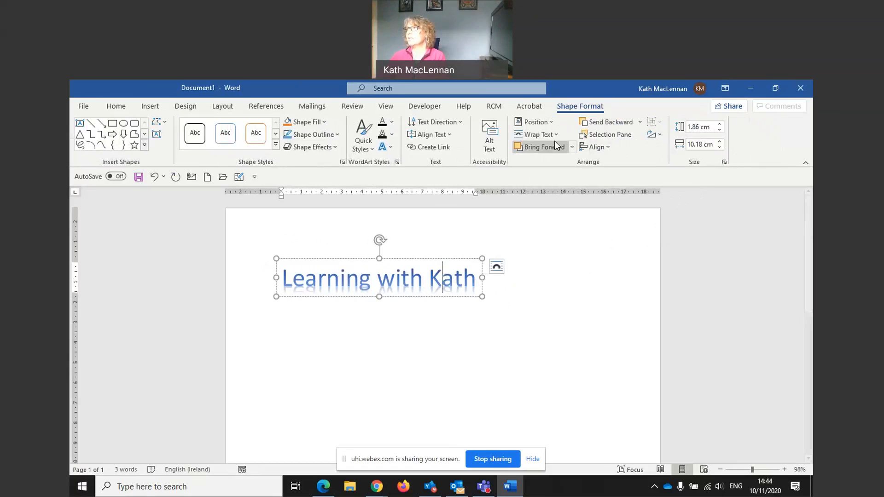
click(552, 122)
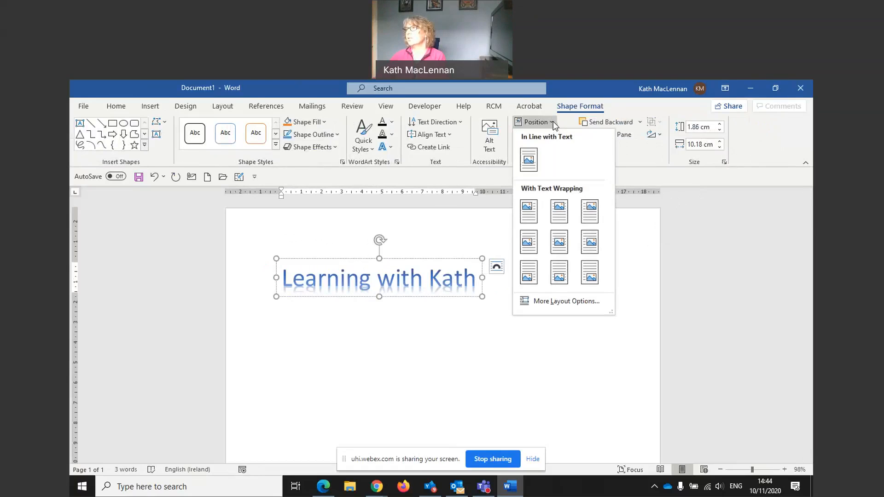
click(558, 207)
click(423, 300)
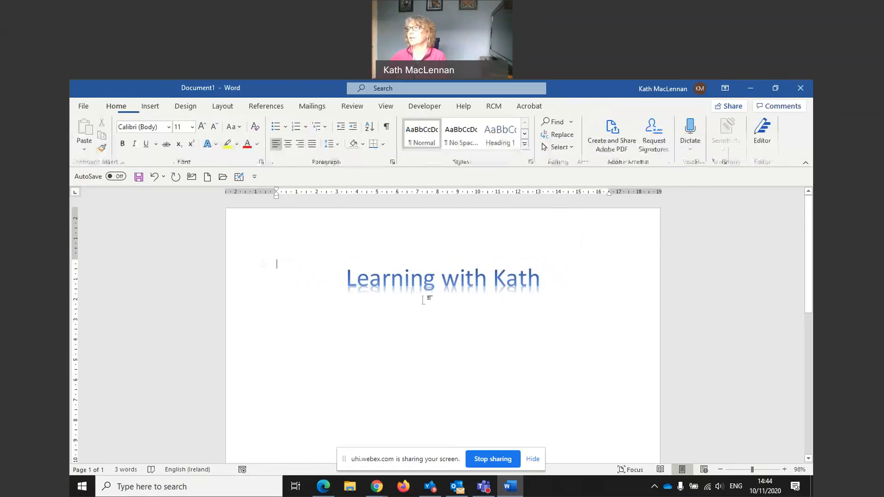
Fill the WordArt box with a light blue diagonal gradient from Light Variations, darkest at its bottom-left corner.
click(408, 295)
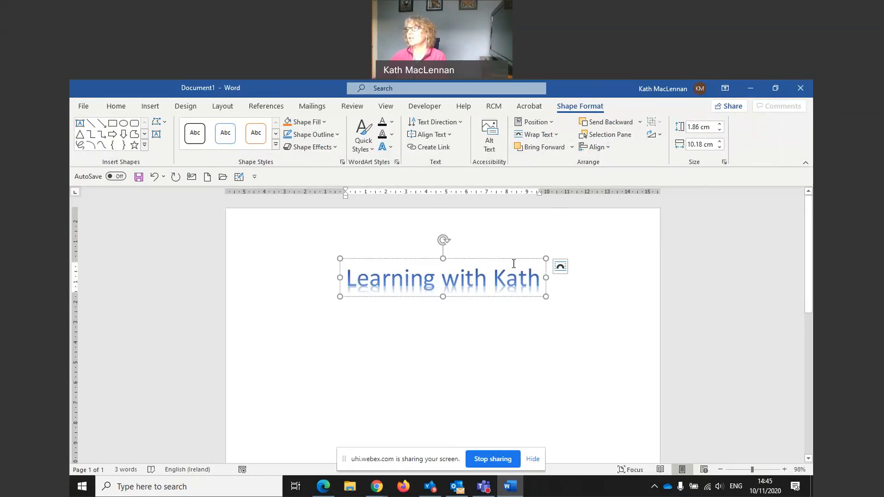
click(326, 121)
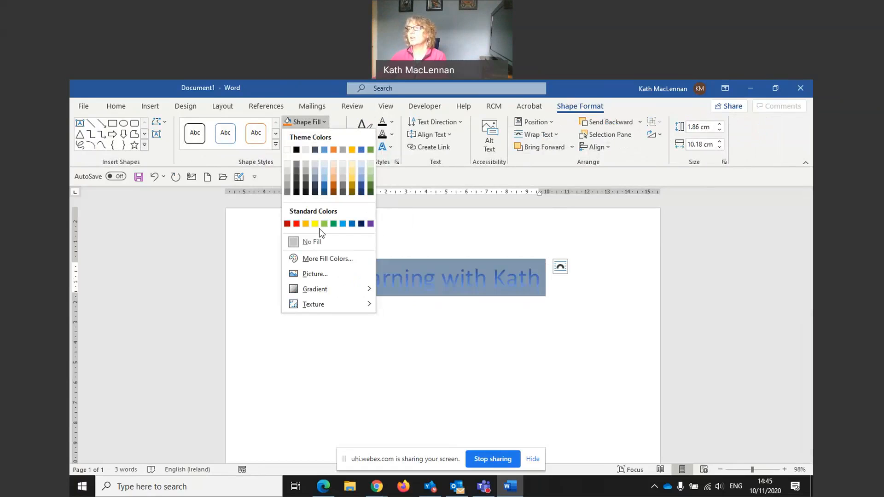
mouse_move(325, 293)
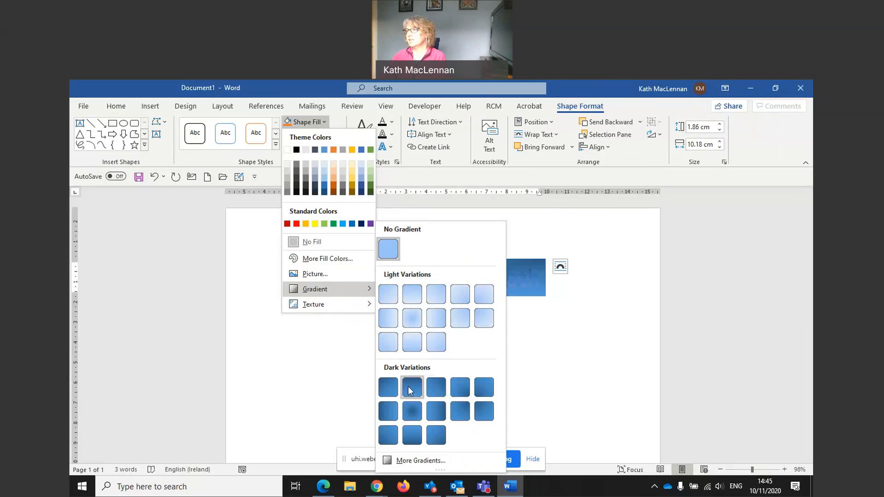
click(390, 344)
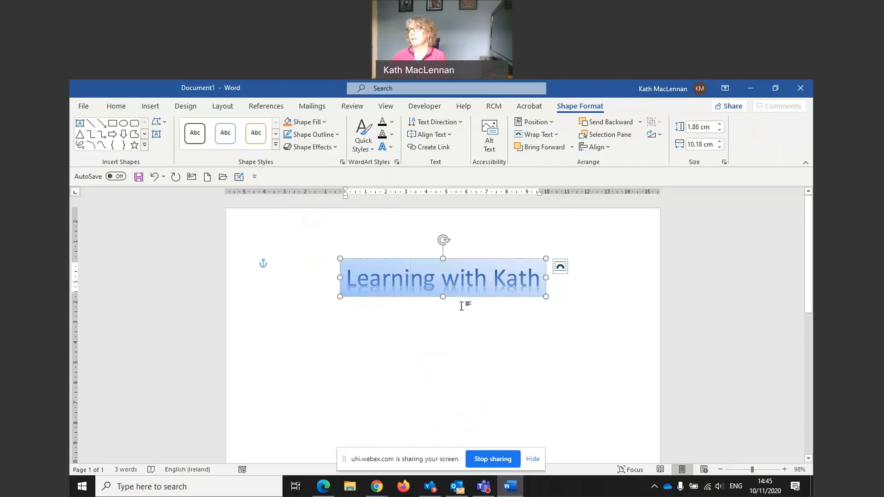
Apply an inner top-left shadow text effect to the whole WordArt title.
click(437, 280)
drag(348, 277, 519, 281)
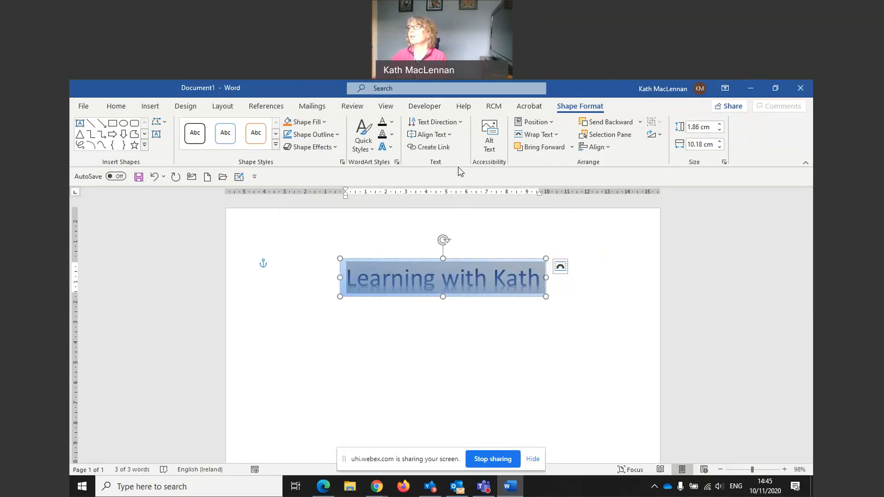
click(392, 148)
mouse_move(403, 171)
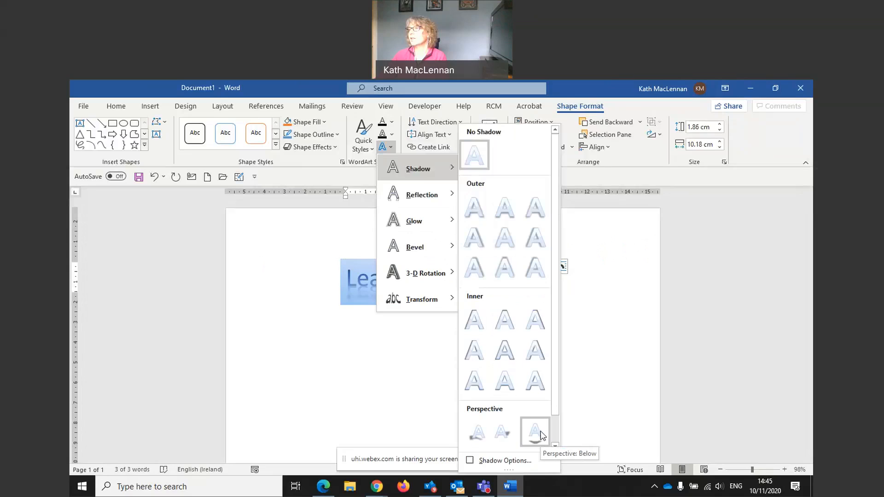
mouse_move(438, 272)
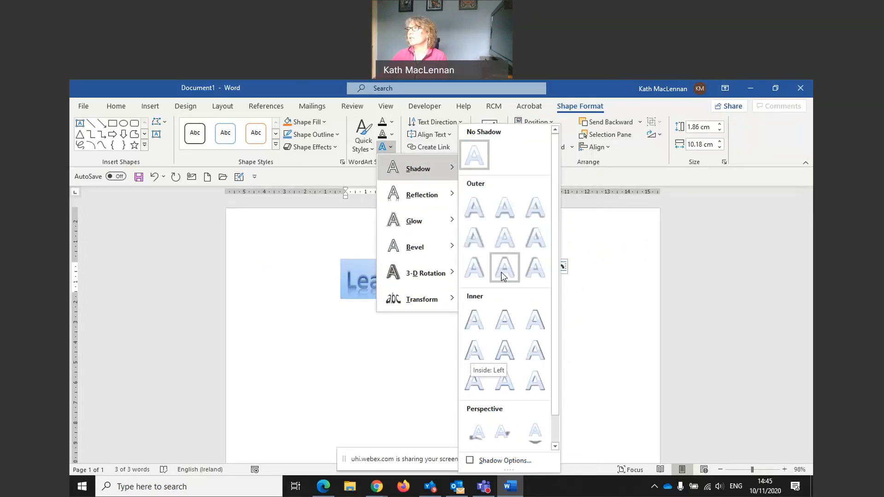
click(473, 325)
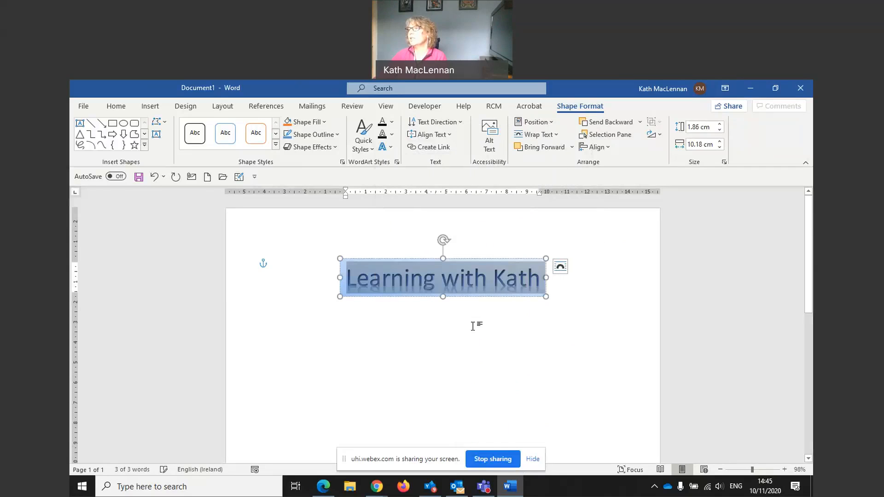
click(443, 283)
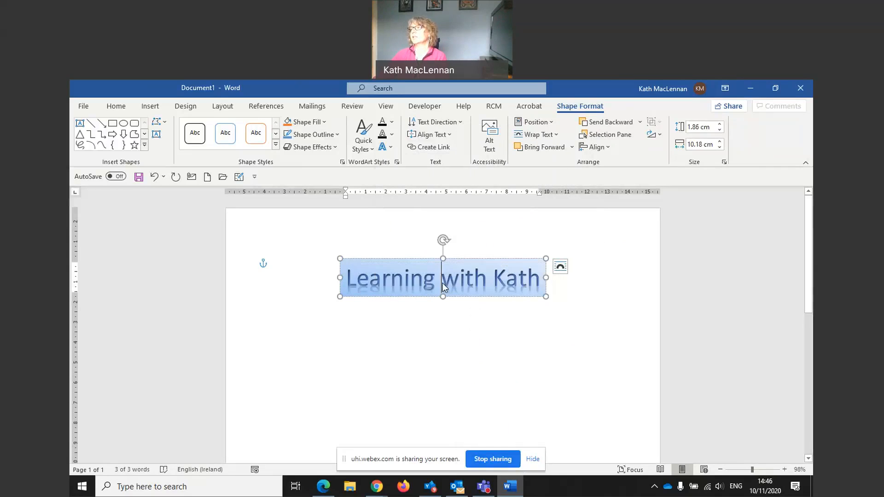
click(311, 276)
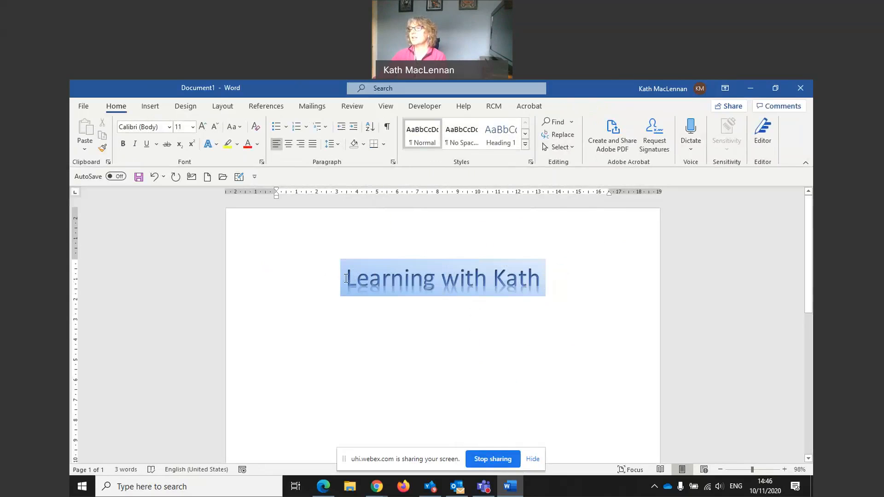
Give the WordArt title's text an outline in the standard purple colour.
drag(346, 278, 526, 278)
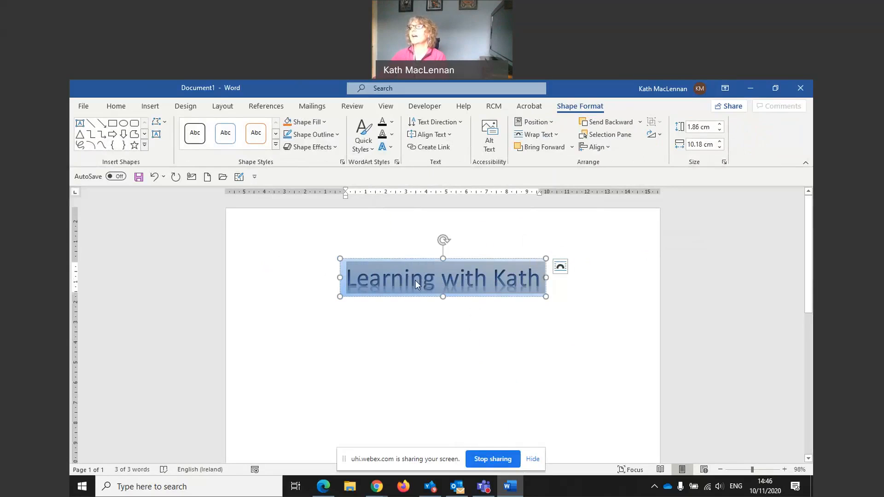
click(391, 147)
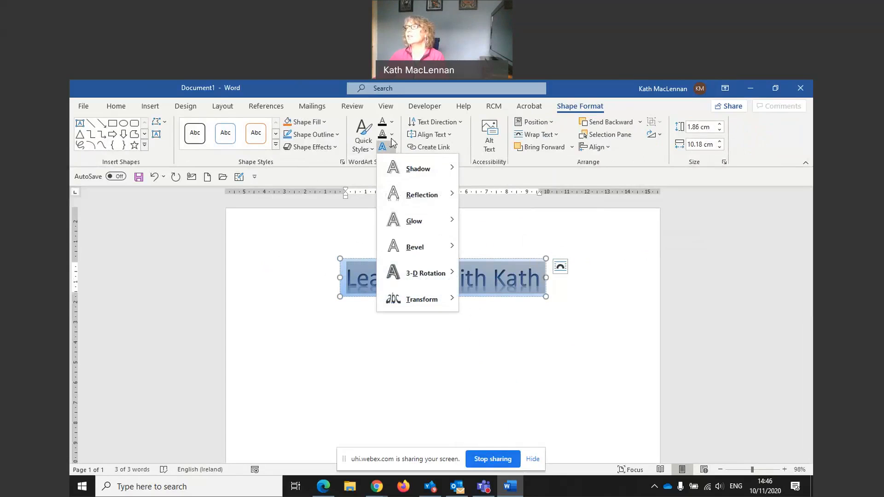
click(390, 135)
click(391, 134)
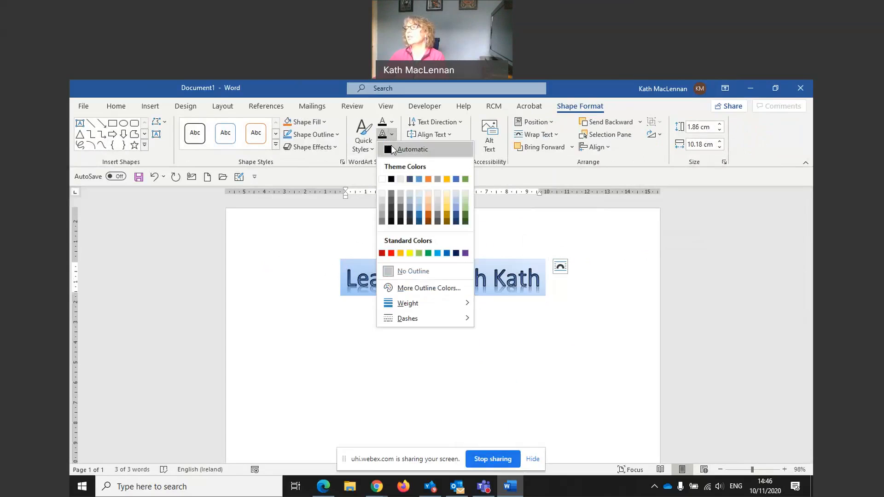
click(465, 252)
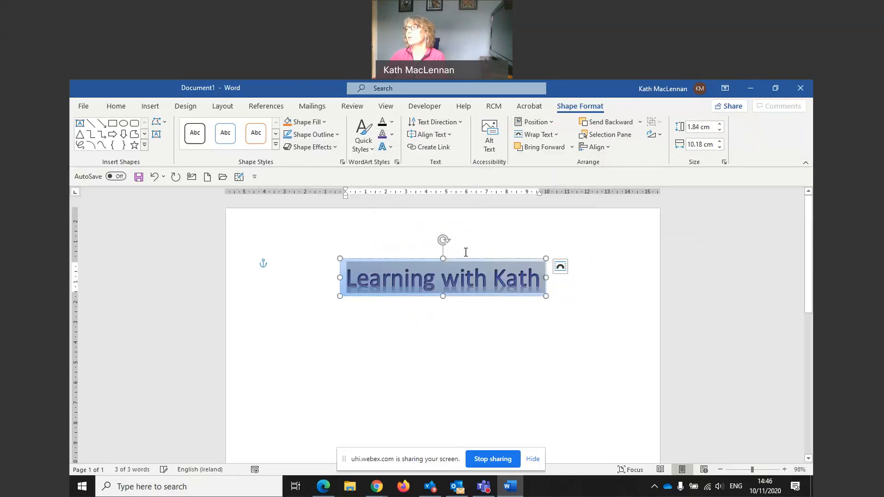
click(426, 360)
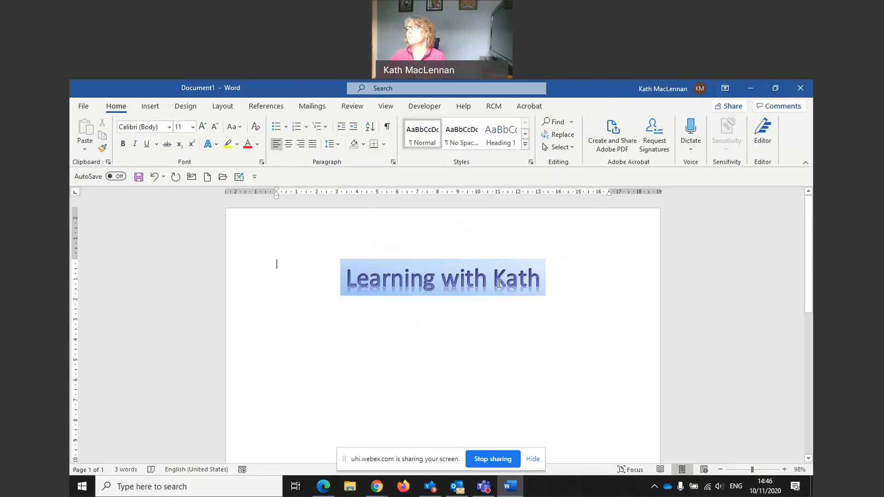
Draw a lightning bolt shape about 1.84 cm high and 2.54 cm wide just left of the WordArt title.
click(371, 271)
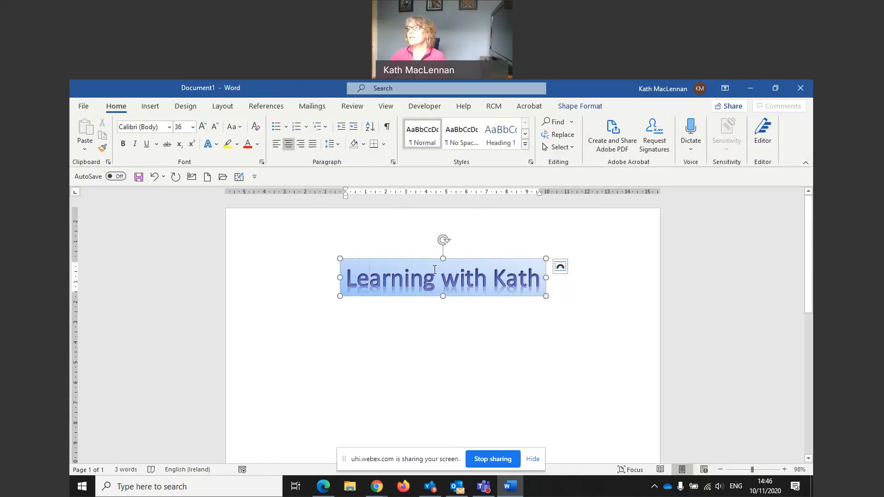
click(571, 109)
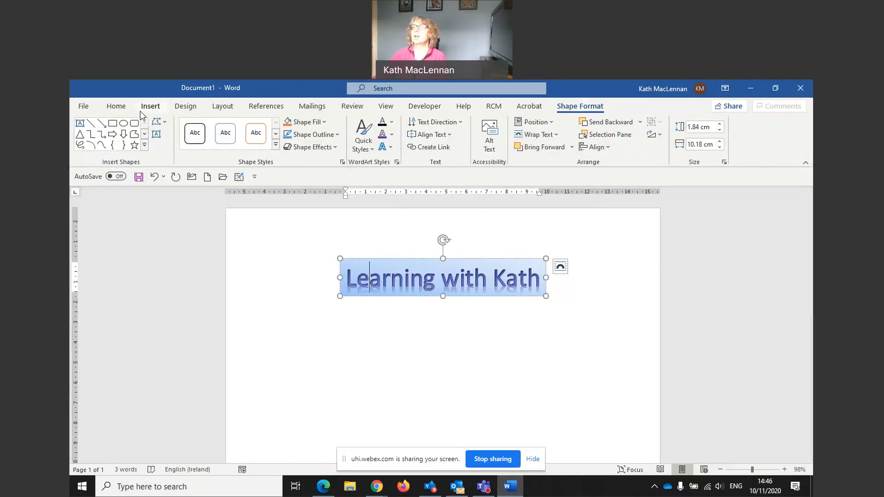
click(144, 134)
click(145, 134)
click(144, 134)
click(144, 134)
click(144, 134)
click(144, 133)
click(144, 134)
click(144, 134)
click(144, 134)
click(123, 146)
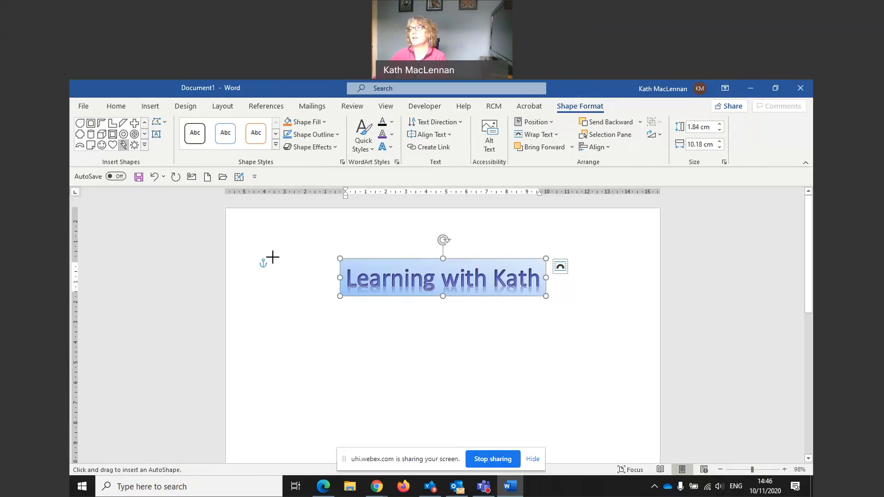
drag(276, 258, 327, 295)
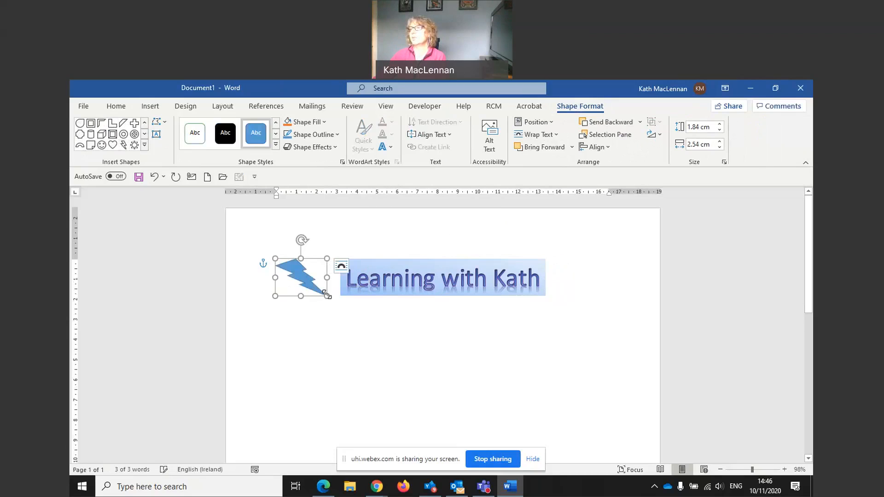
click(359, 327)
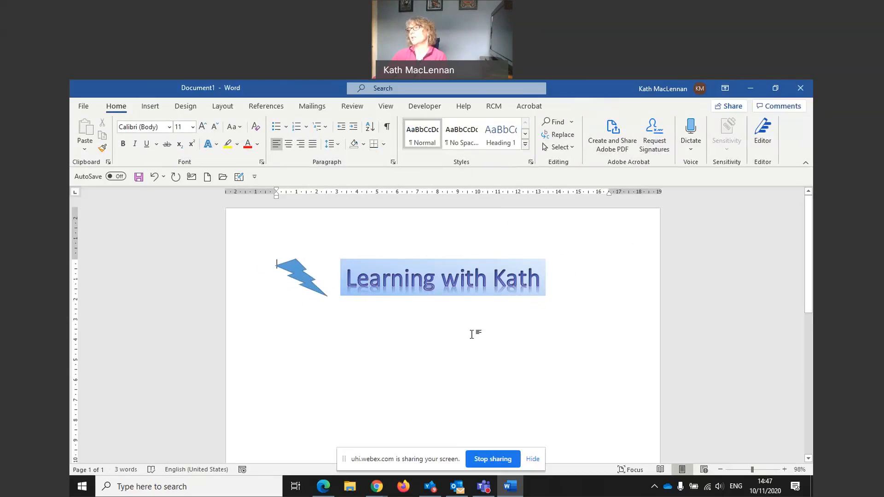
Copy the lightning bolt shape and paste a duplicate into the document, keeping it as a shape.
click(296, 276)
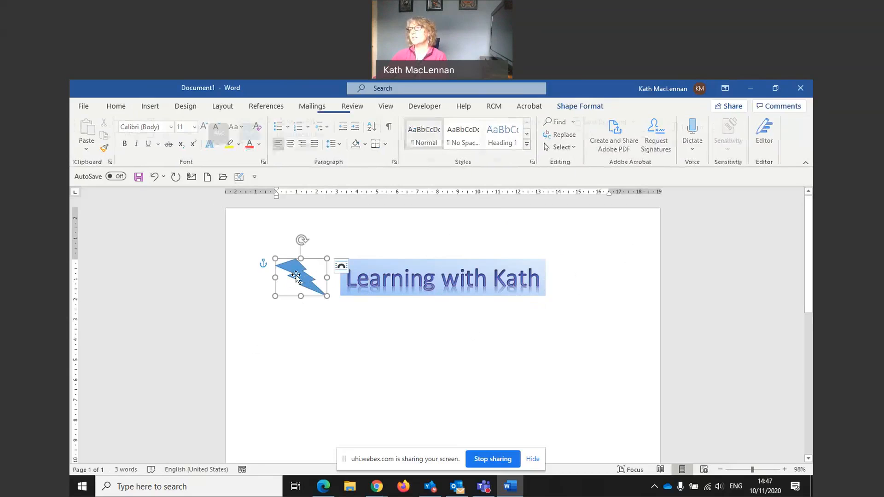
right_click(296, 276)
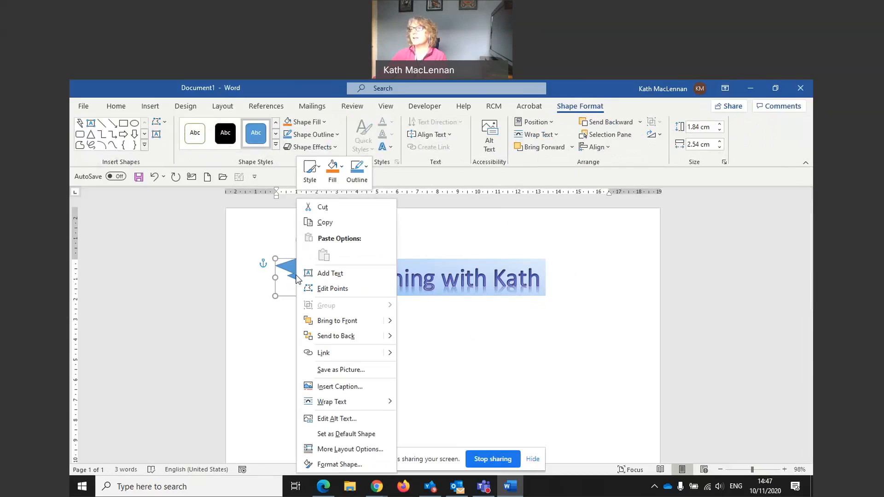
click(322, 224)
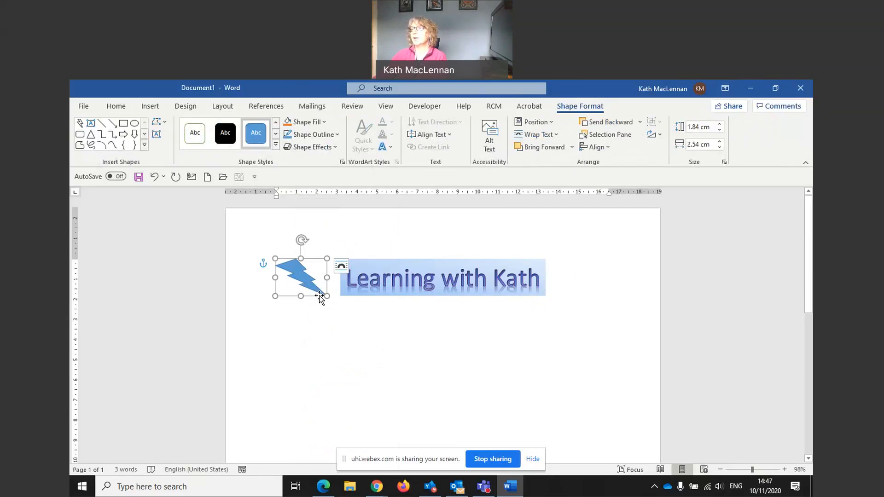
click(297, 303)
right_click(297, 289)
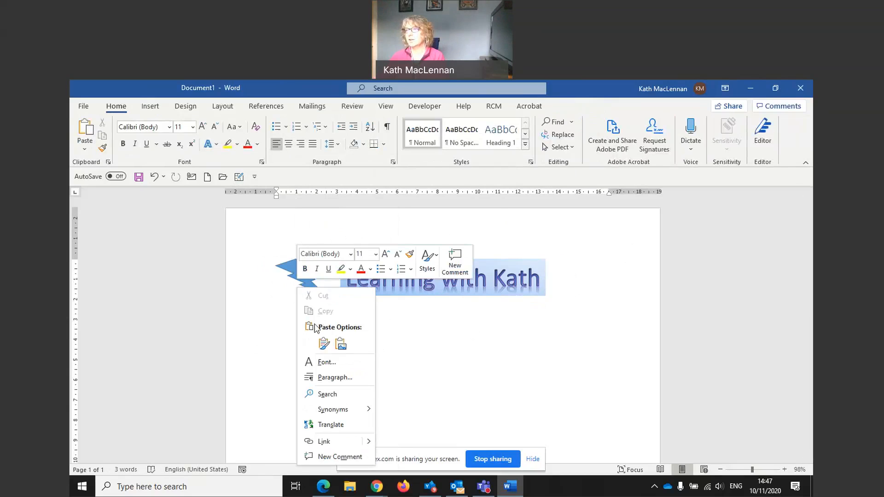
click(324, 342)
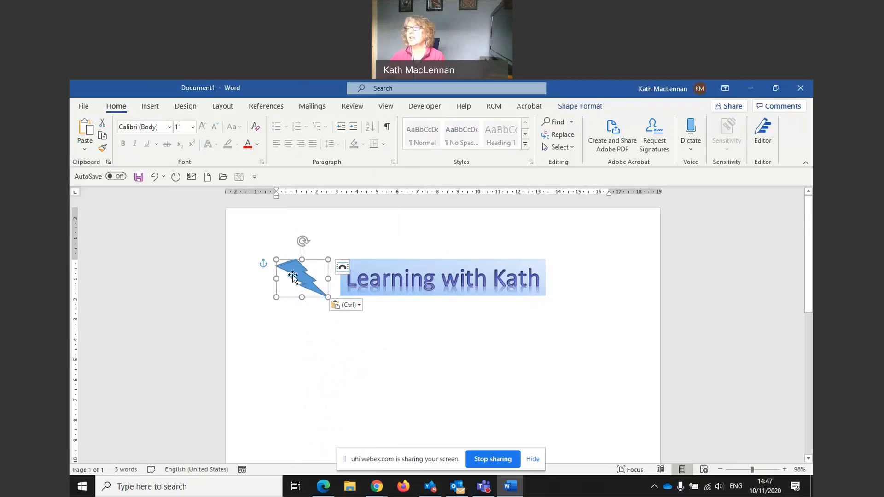
Move the duplicate lightning bolt just to the right of the WordArt title, level with the original bolt.
drag(293, 275, 579, 267)
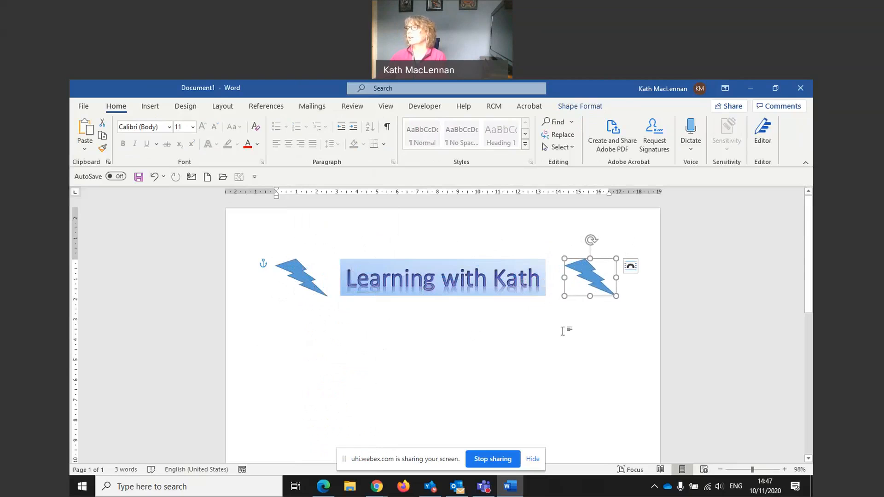
click(525, 339)
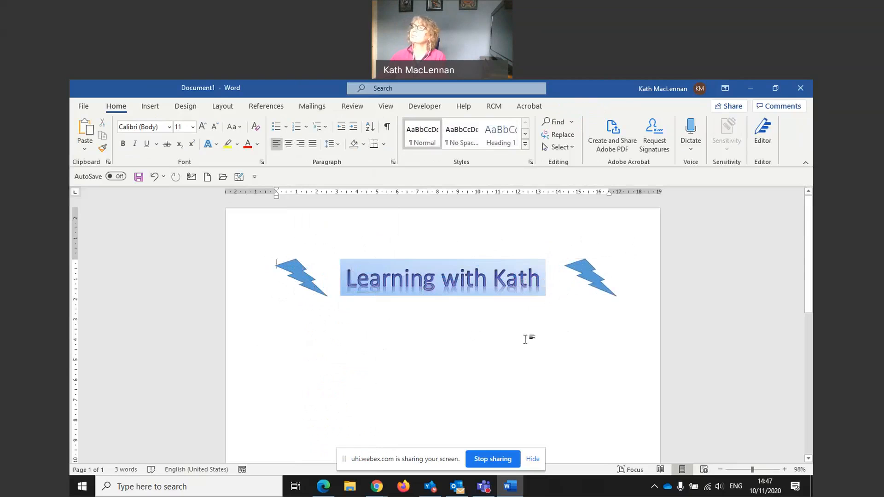
click(588, 270)
drag(587, 270, 582, 270)
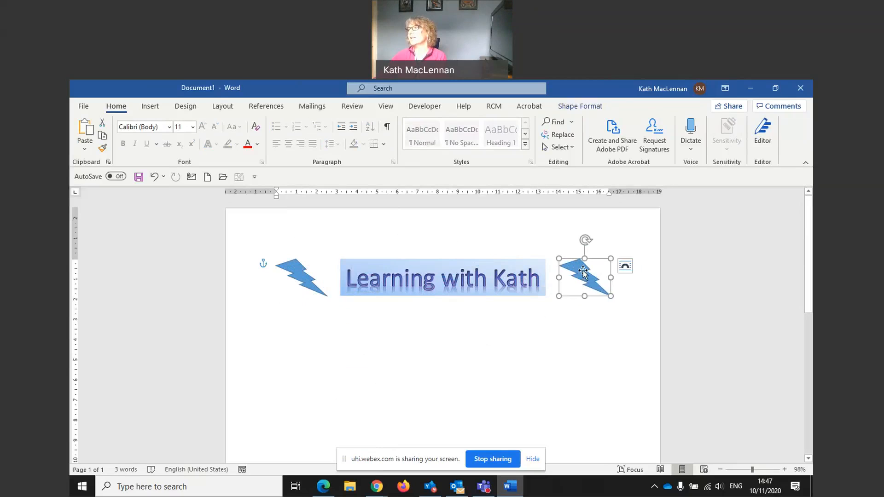
Flip the lightning bolt on the right of the title horizontally so it mirrors the original.
click(567, 109)
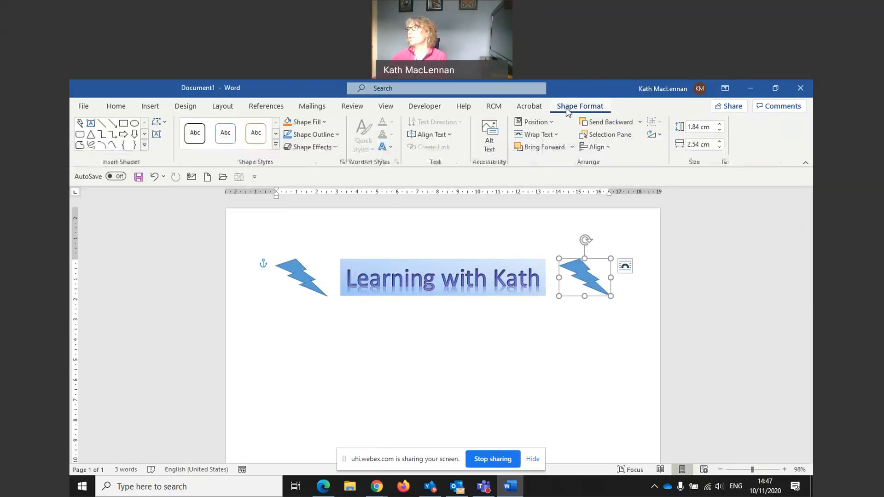
click(661, 135)
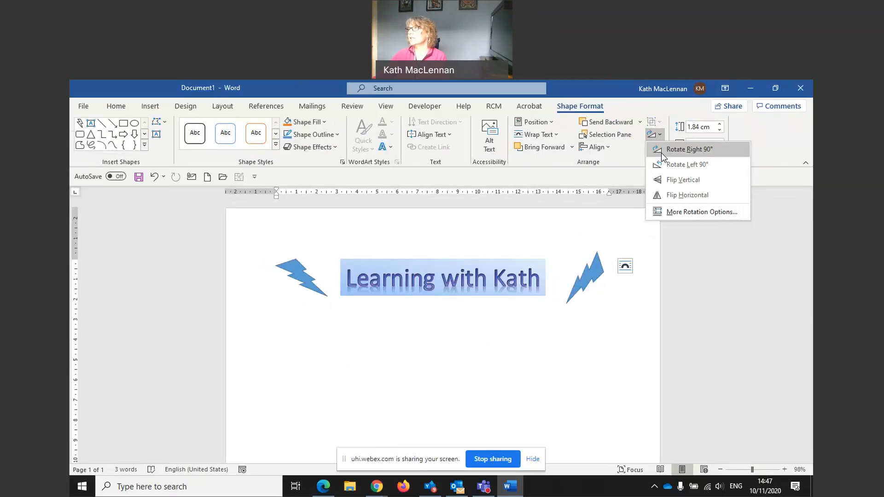
click(665, 196)
click(593, 342)
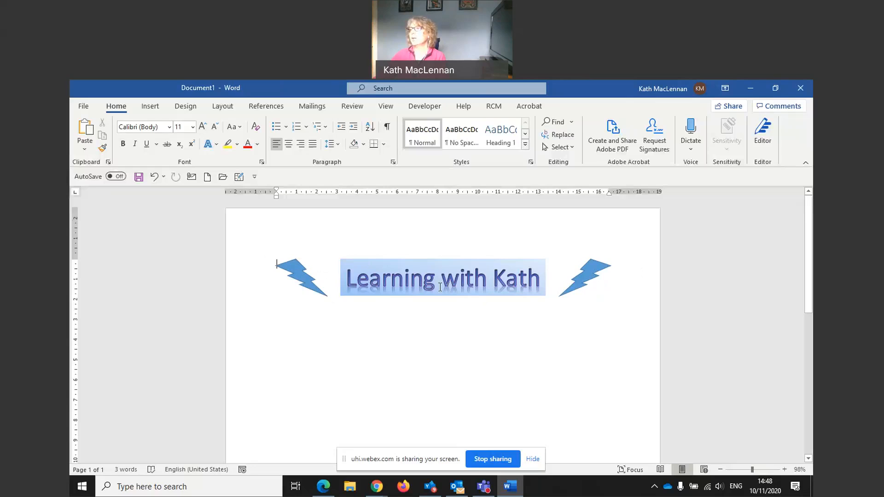
Give the WordArt title's box a sketched shape outline in the gently curved line style.
click(359, 269)
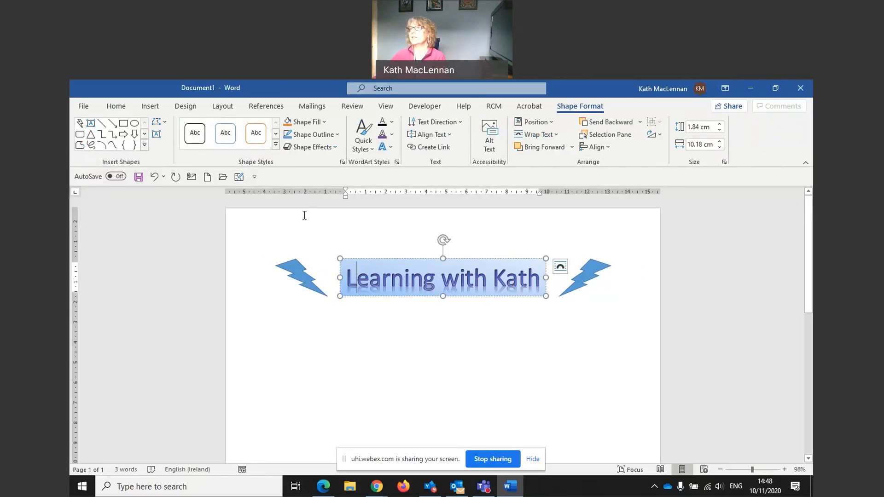
click(338, 134)
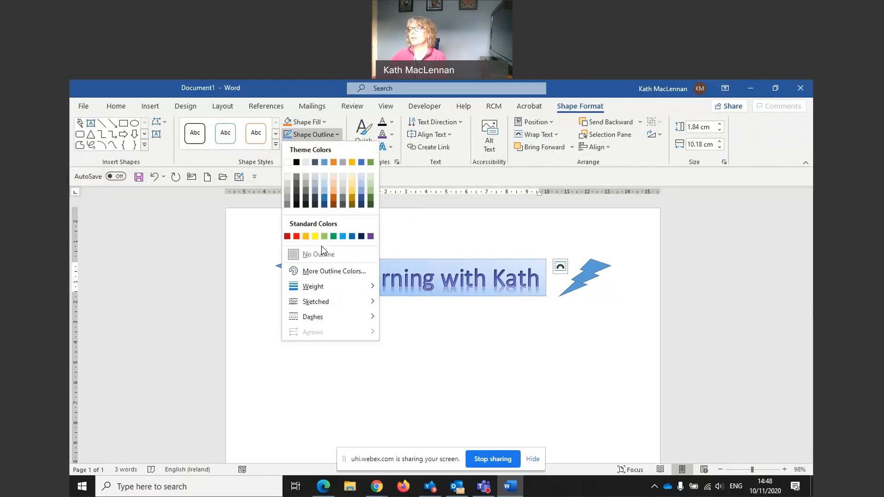
mouse_move(329, 303)
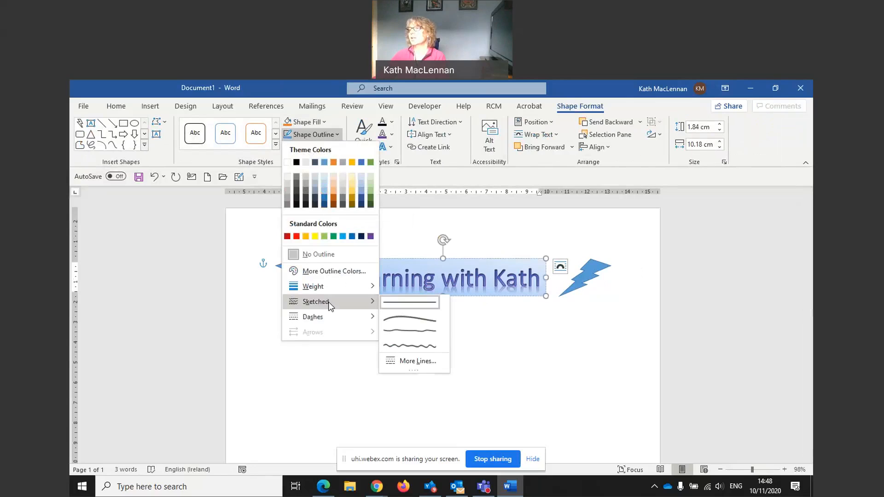
click(408, 317)
click(391, 341)
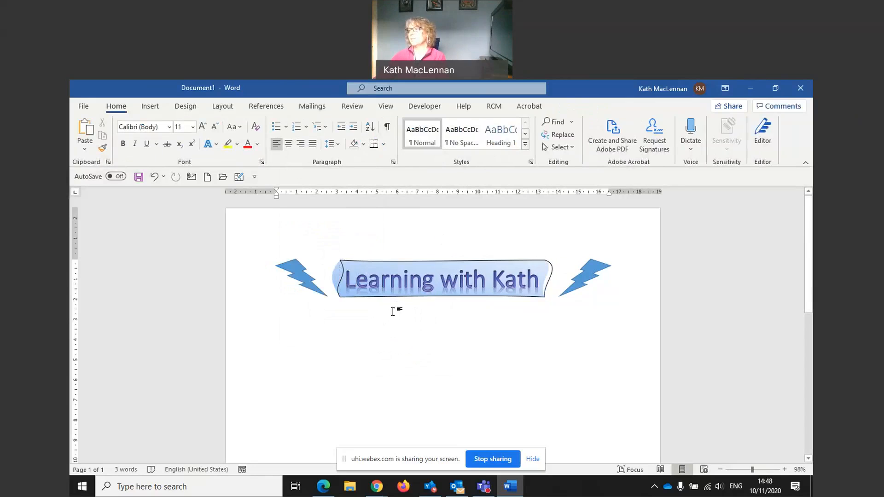
click(479, 463)
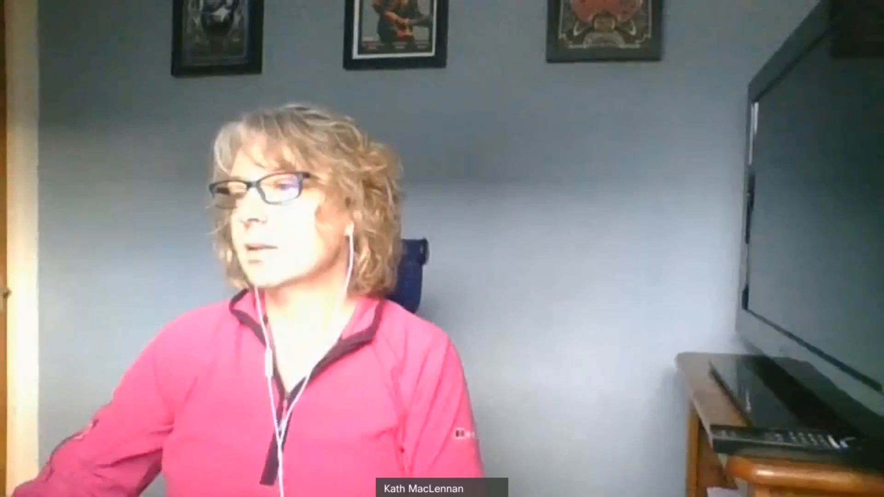